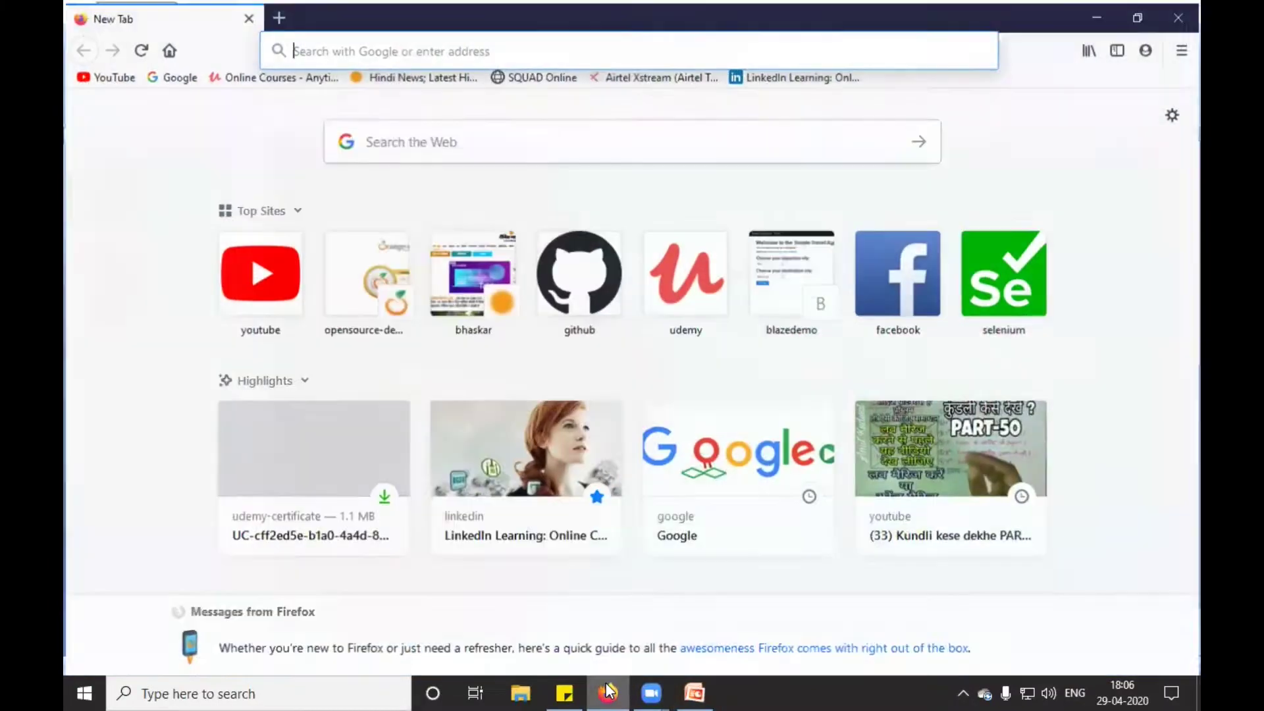
- From the Google home page, search 'jdk download for windows' via the suggestion for 'jdk'
{"action": "left_click", "coordinate": [186, 76]}
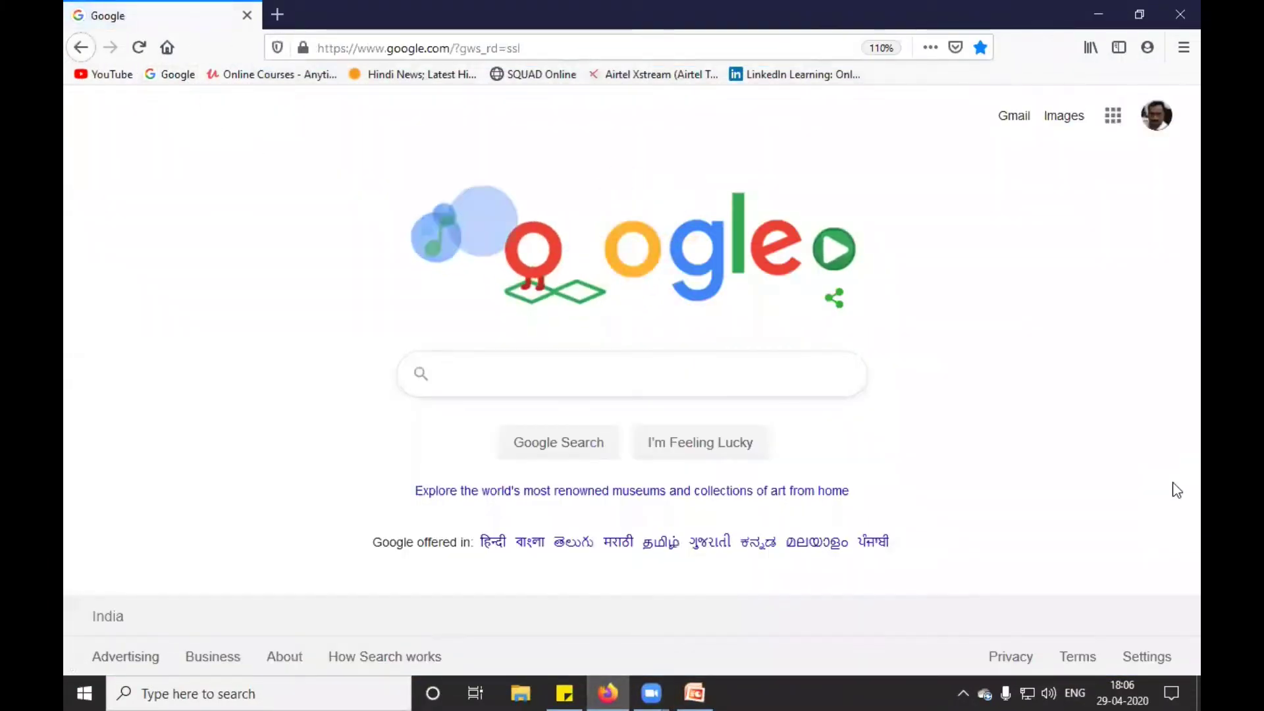
{"action": "type", "text": "j"}
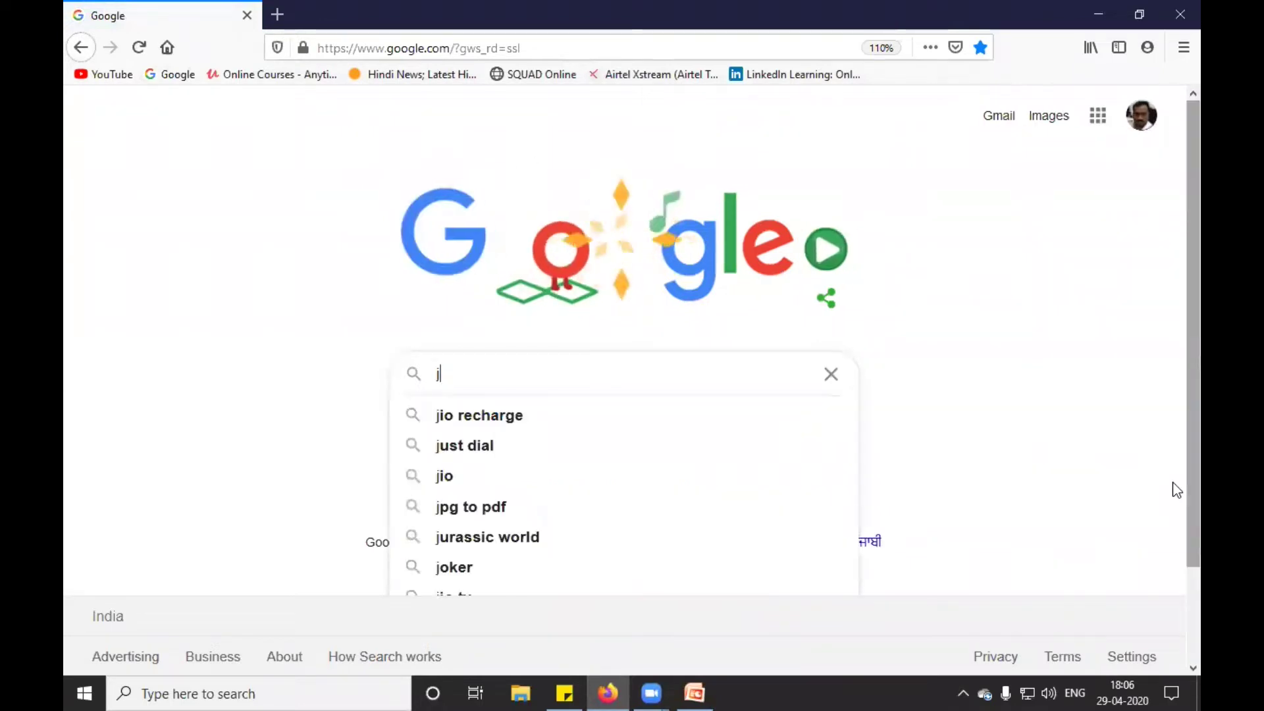
{"action": "type", "text": "dk"}
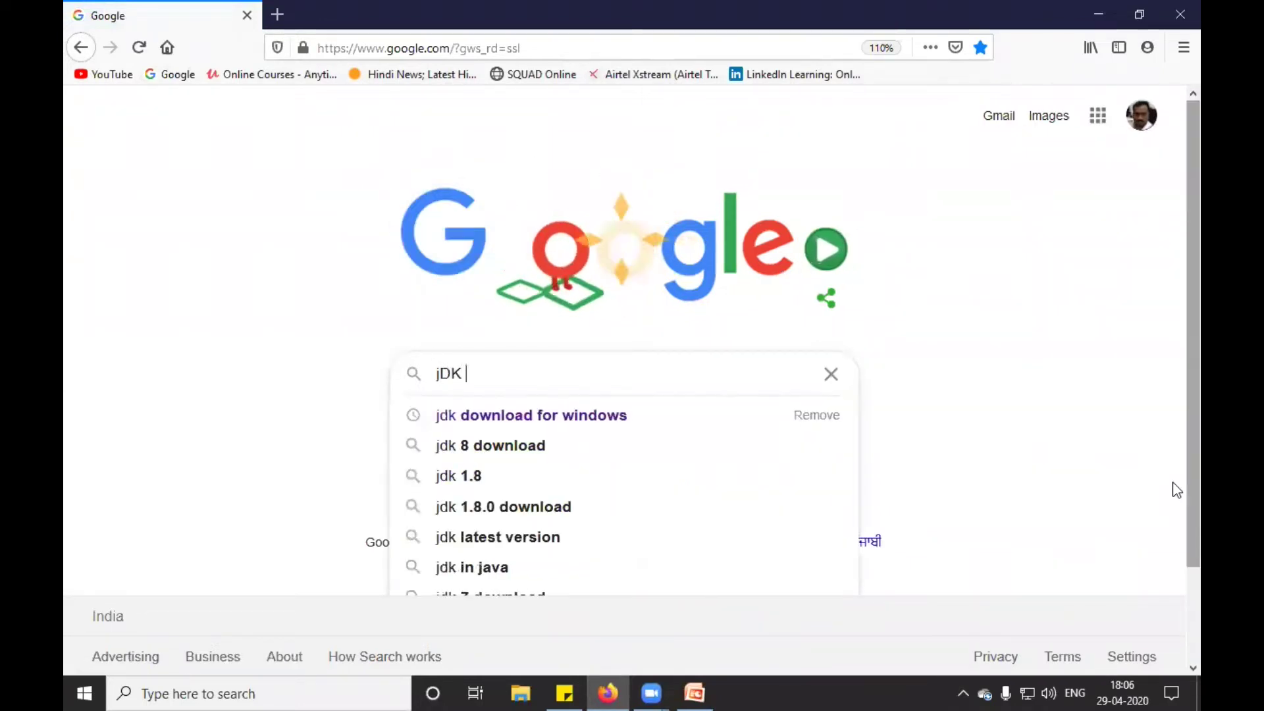
{"action": "key", "text": "Down"}
{"action": "key", "text": "Return"}
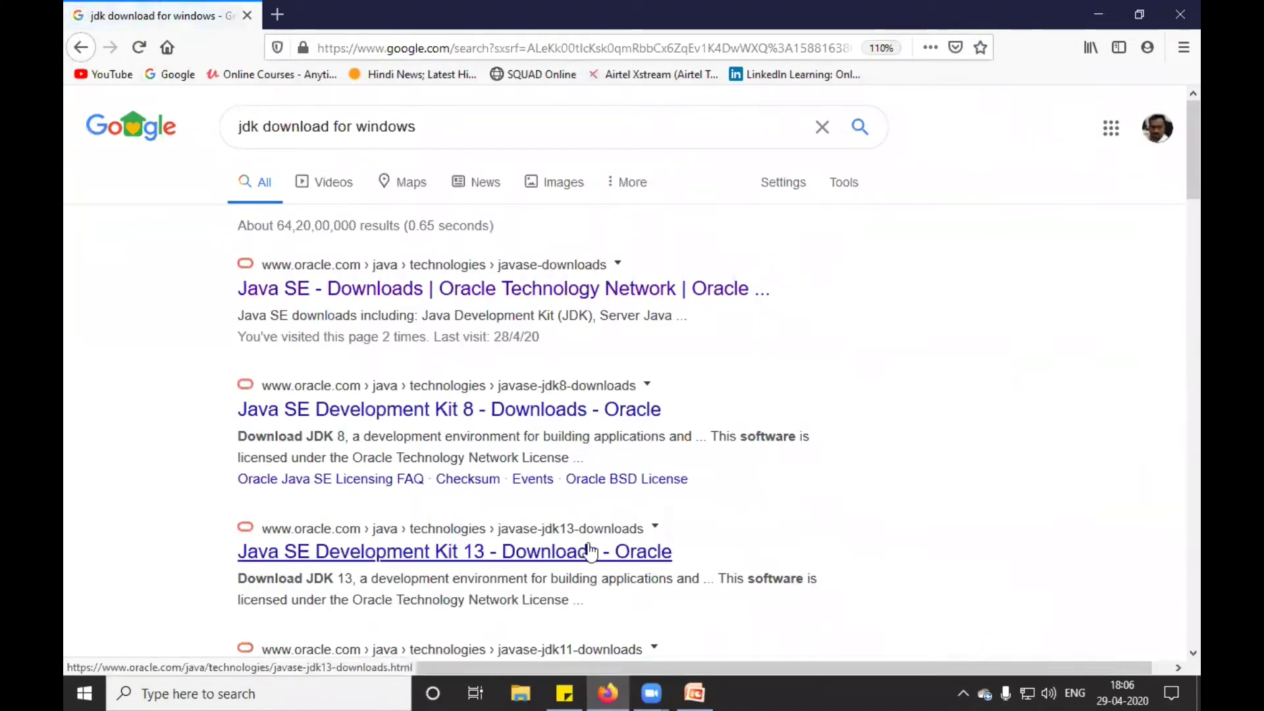
- Zoom in the search results and open the 'Java SE - Downloads | Oracle' result
{"action": "key", "text": "ctrl+plus"}
{"action": "key", "text": "ctrl+plus"}
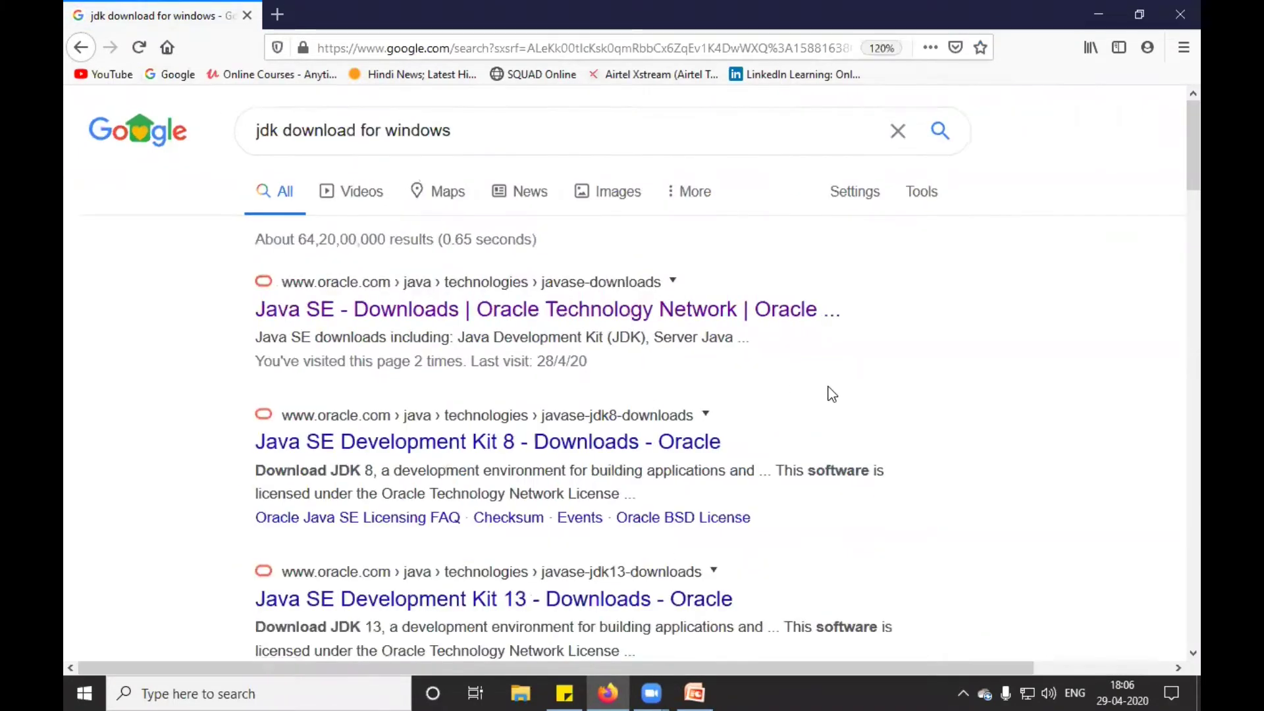
{"action": "key", "text": "ctrl+plus"}
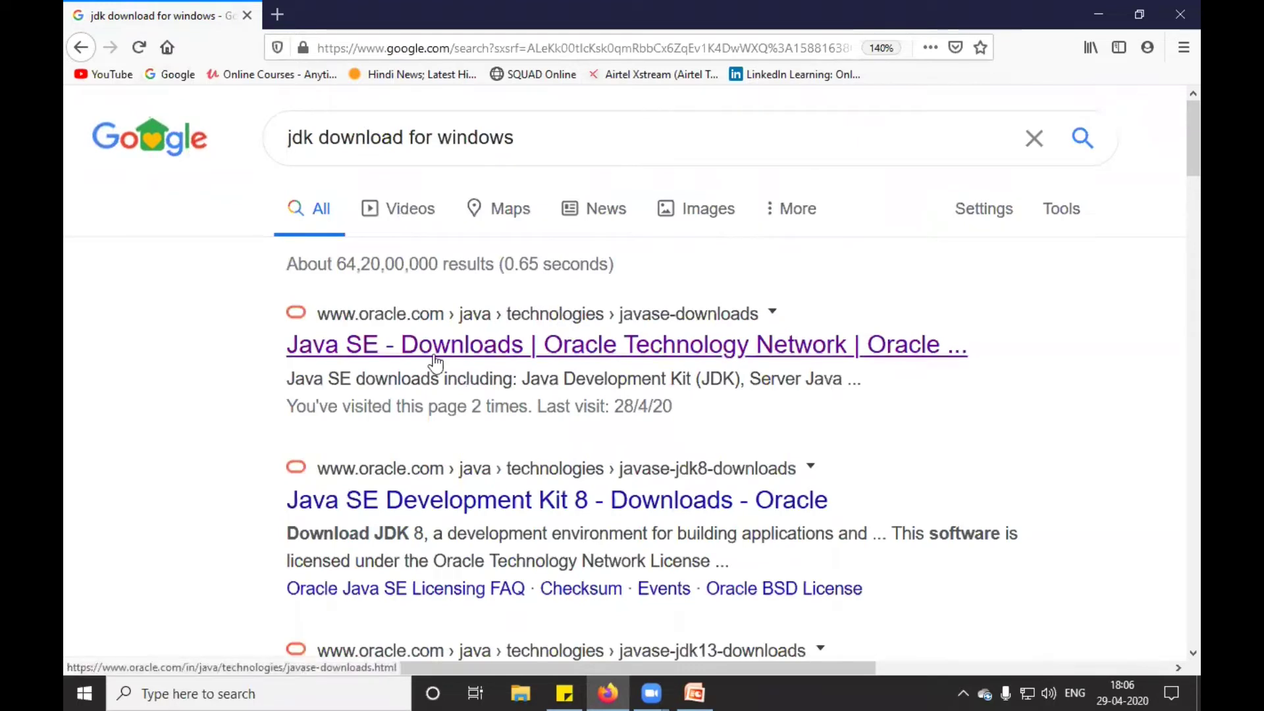
{"action": "left_click", "coordinate": [487, 349]}
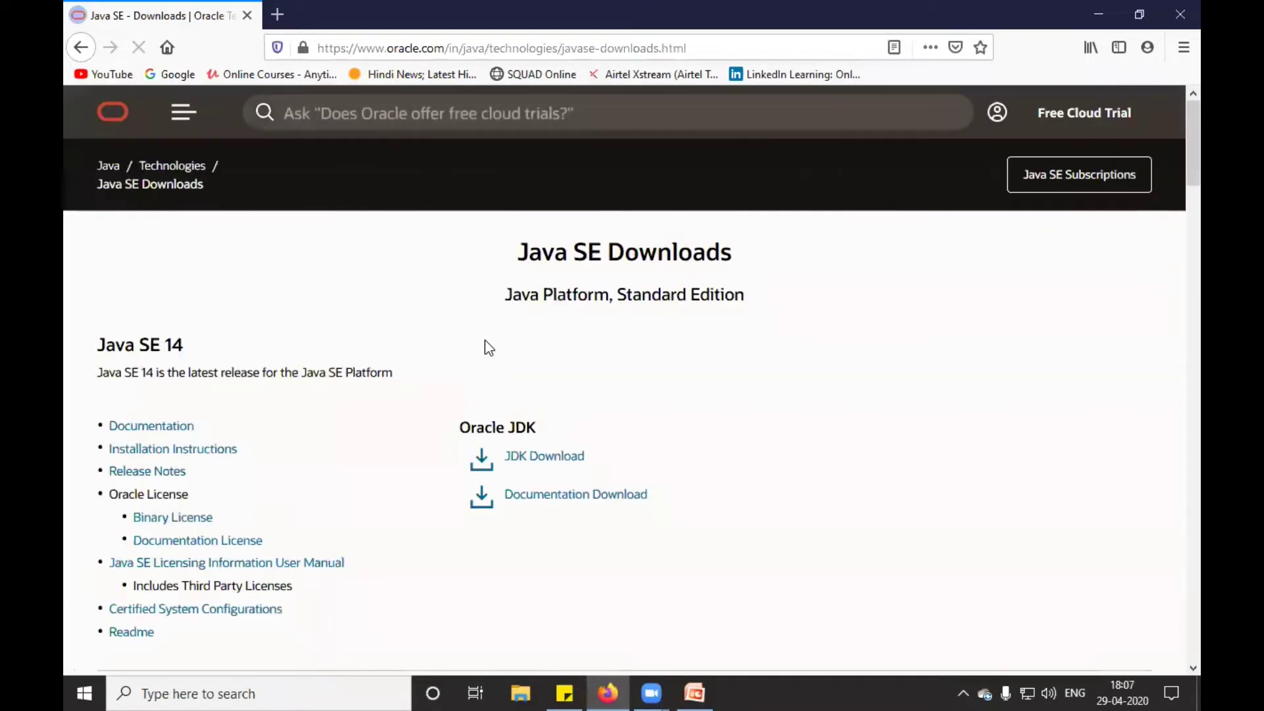
- Scroll past the Java SE 14, 13 and 11 sections down to Java SE 8u241
{"action": "scroll", "coordinate": [262, 428], "scroll_direction": "down", "scroll_amount": 2}
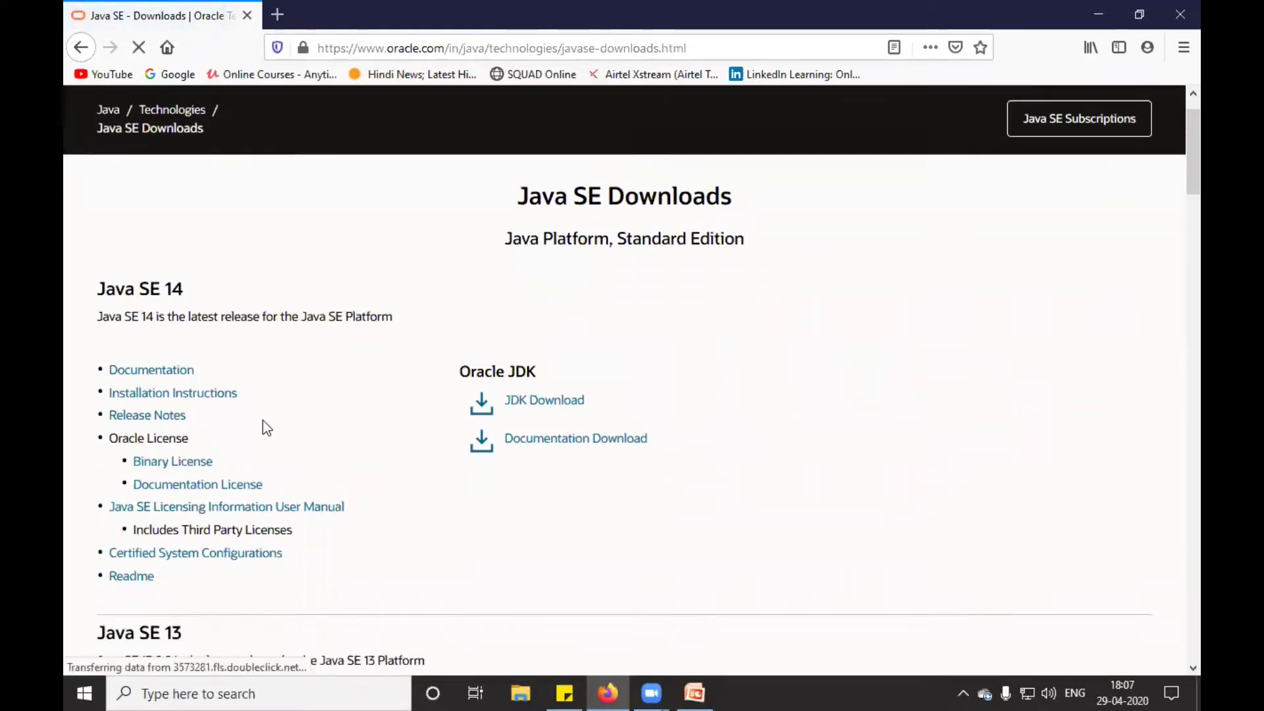
{"action": "left_click_drag", "start_coordinate": [148, 249], "coordinate": [193, 274]}
{"action": "scroll", "coordinate": [186, 404], "scroll_direction": "down", "scroll_amount": 2}
{"action": "double_click", "coordinate": [175, 414]}
{"action": "scroll", "coordinate": [206, 419], "scroll_direction": "down", "scroll_amount": 5}
{"action": "scroll", "coordinate": [208, 419], "scroll_direction": "down", "scroll_amount": 7}
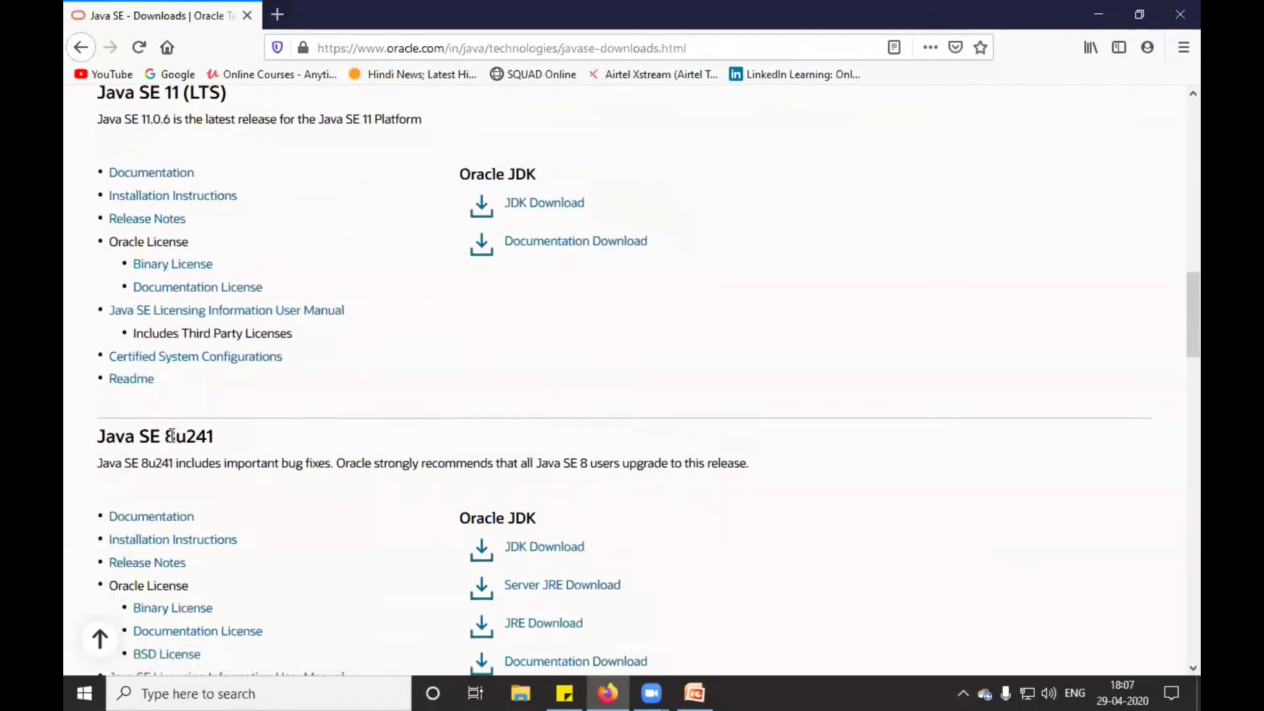
{"action": "double_click", "coordinate": [173, 434]}
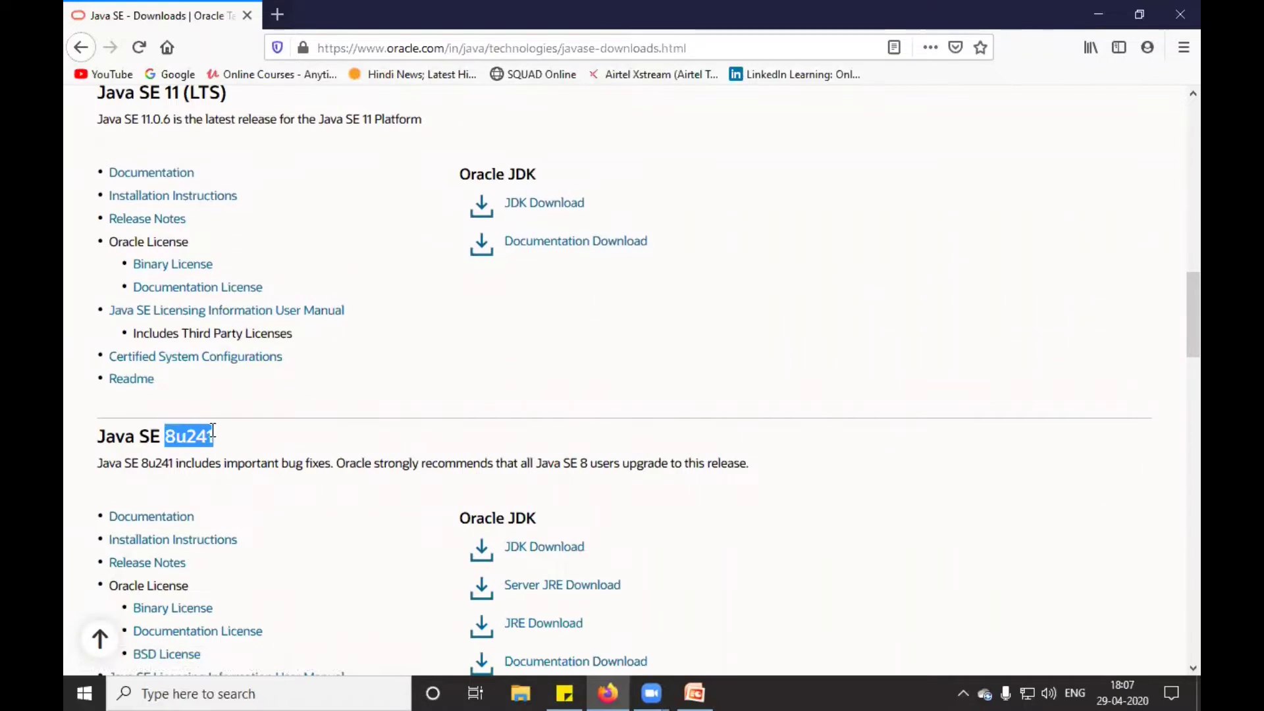
- Open the Java SE Development Kit 8 downloads page for 8u241
{"action": "left_click", "coordinate": [562, 555]}
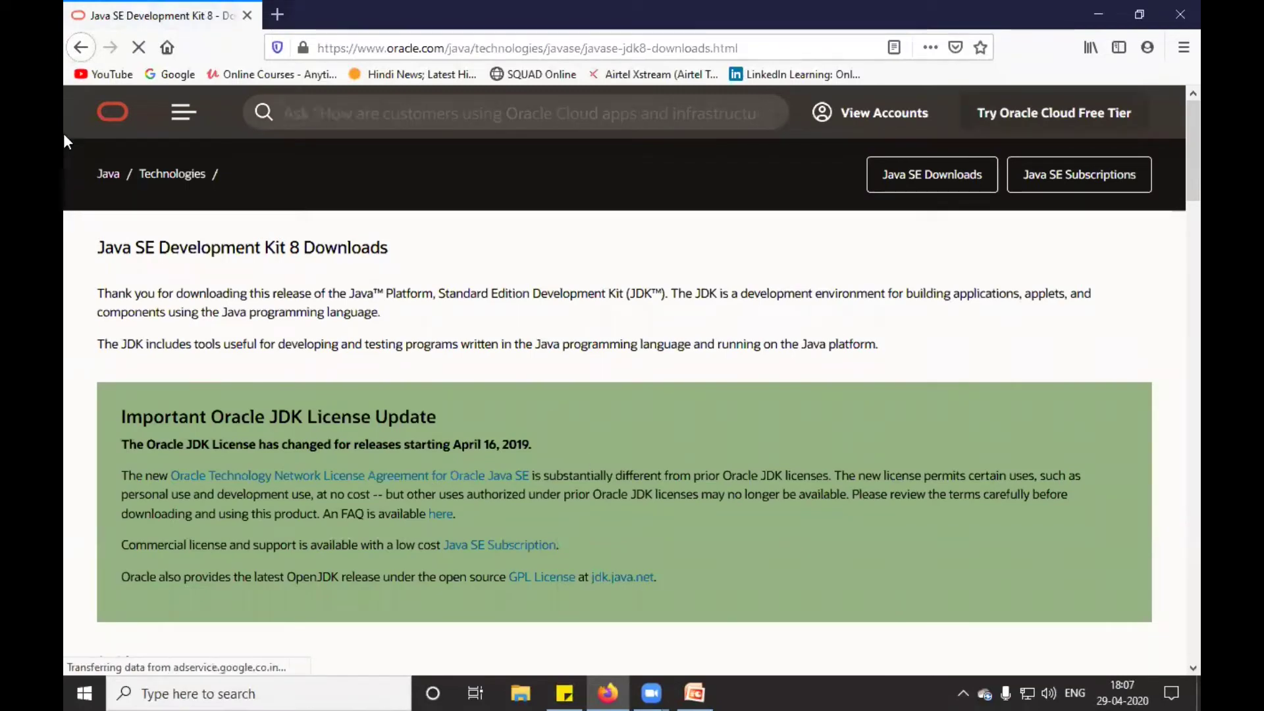
{"action": "left_click", "coordinate": [90, 54]}
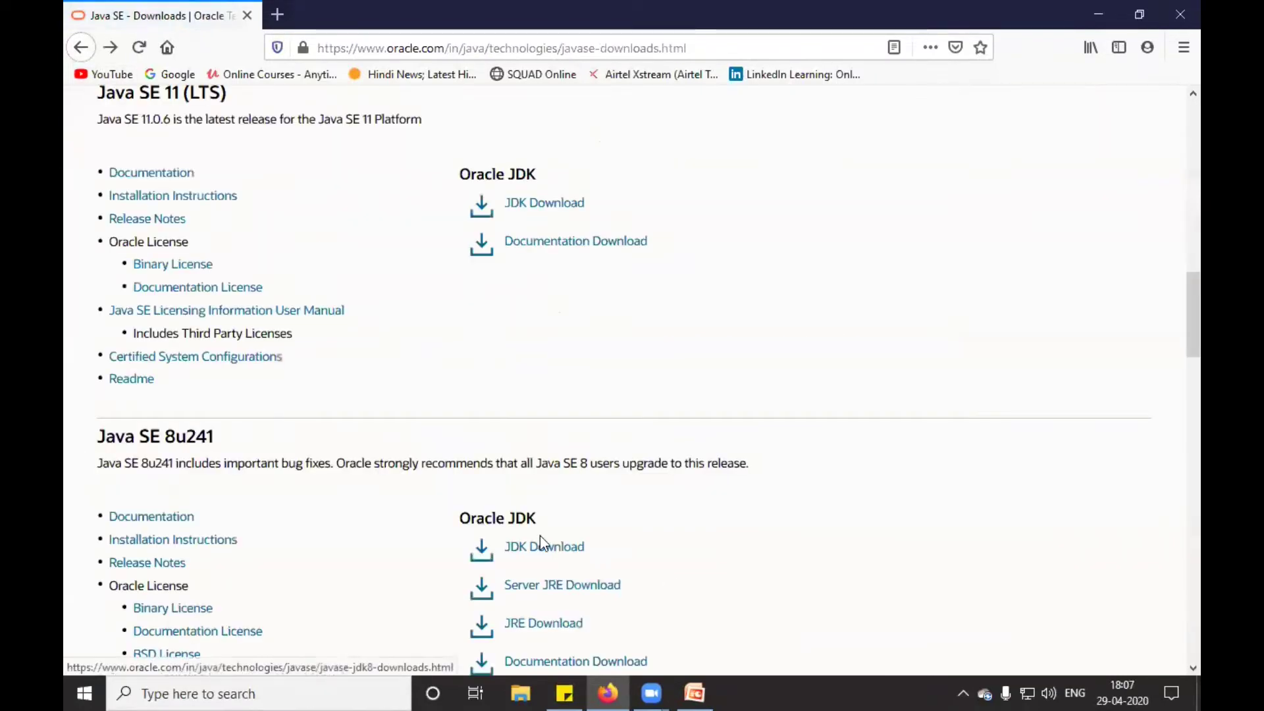
{"action": "left_click", "coordinate": [552, 555]}
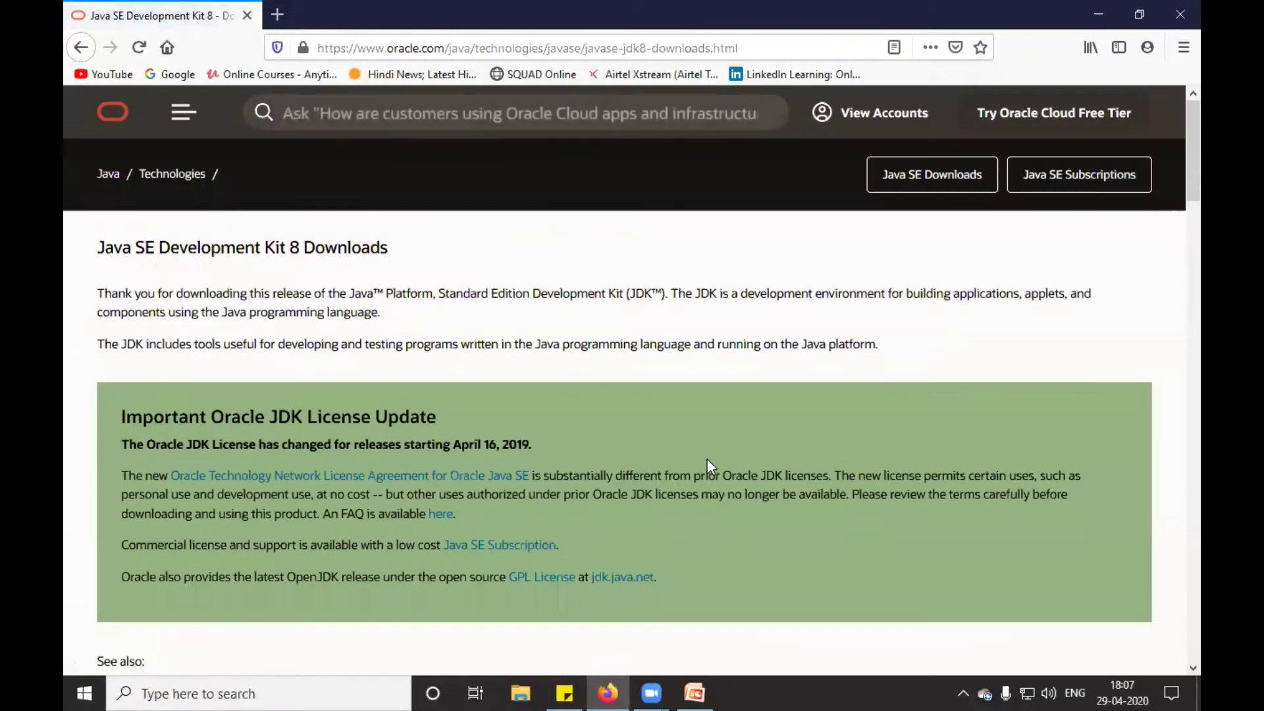
- Scroll down to the Windows x86 and x64 installer rows and highlight the x64 row
{"action": "scroll", "coordinate": [707, 459], "scroll_direction": "down", "scroll_amount": 5}
{"action": "scroll", "coordinate": [707, 460], "scroll_direction": "down", "scroll_amount": 5}
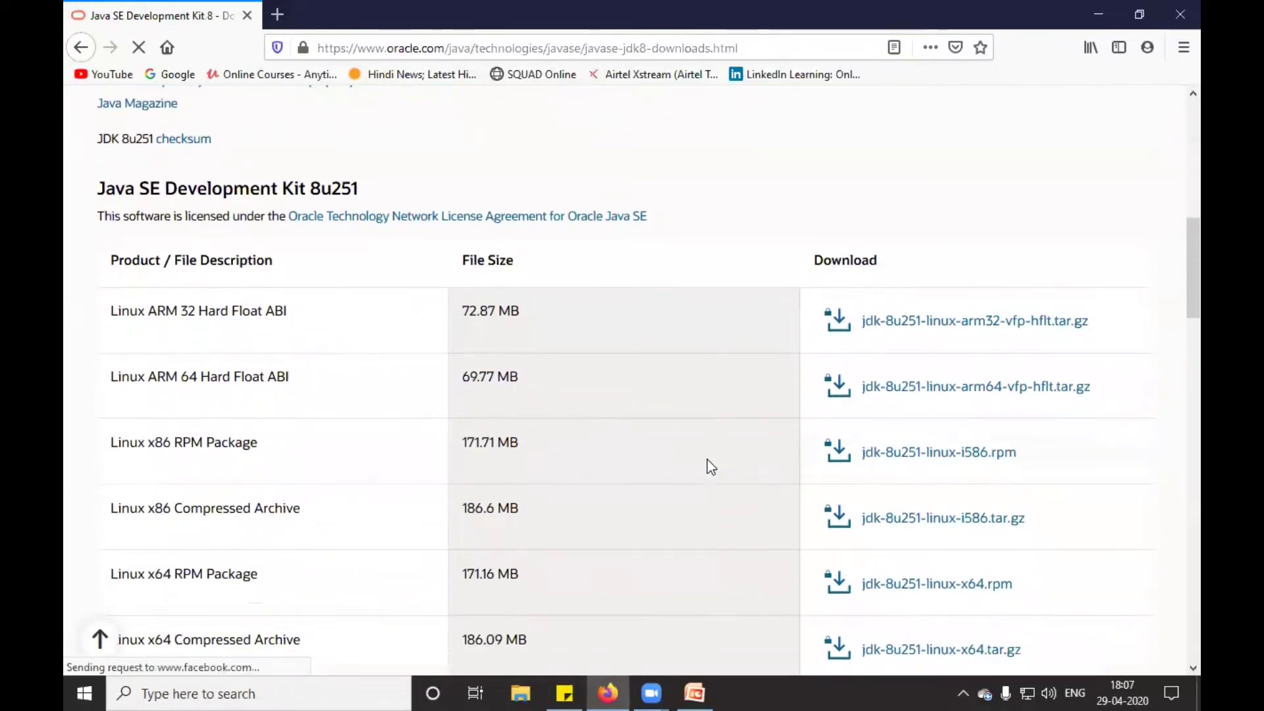
{"action": "scroll", "coordinate": [708, 460], "scroll_direction": "down", "scroll_amount": 3}
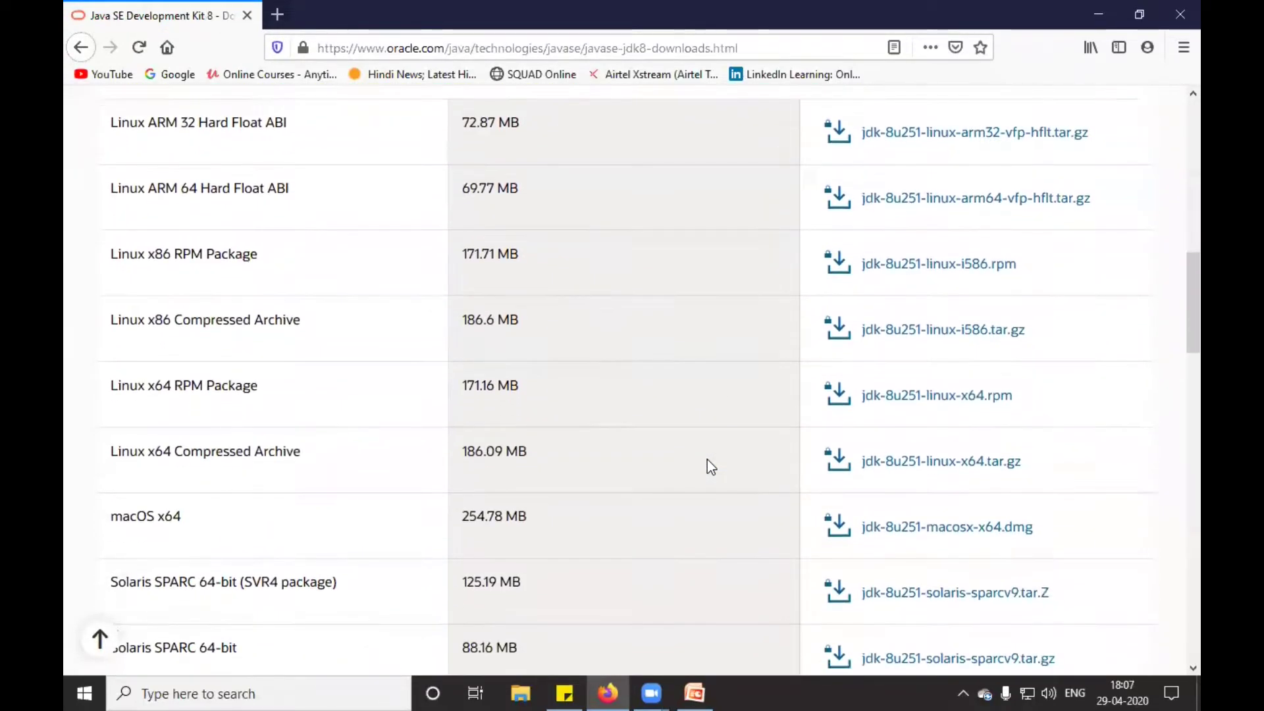
{"action": "scroll", "coordinate": [707, 460], "scroll_direction": "down", "scroll_amount": 4}
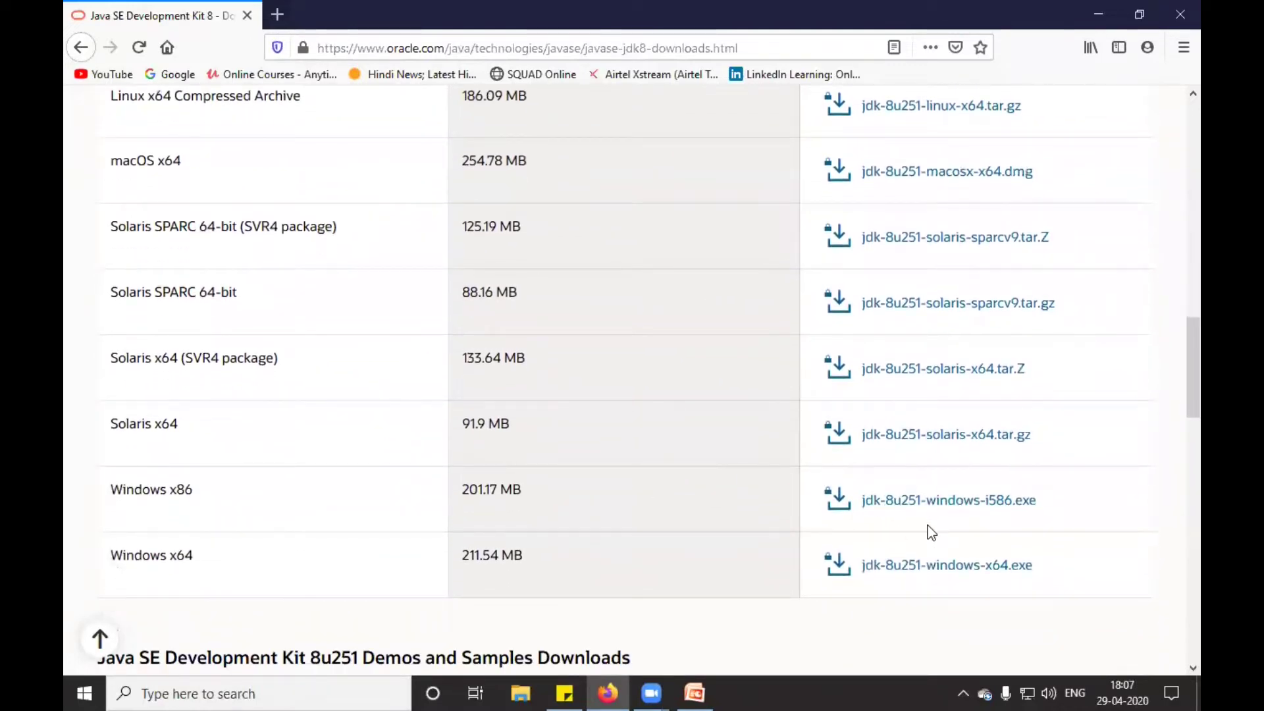
{"action": "left_click_drag", "start_coordinate": [107, 500], "coordinate": [190, 493]}
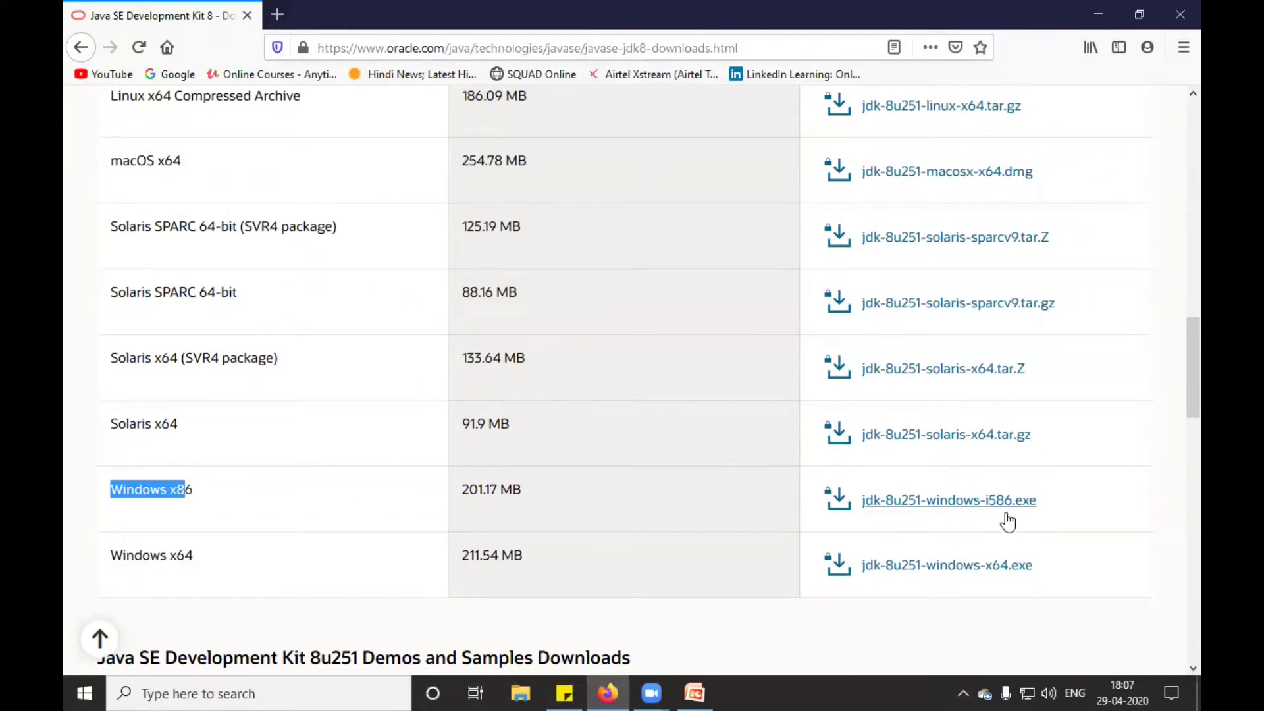
{"action": "left_click_drag", "start_coordinate": [112, 556], "coordinate": [173, 559]}
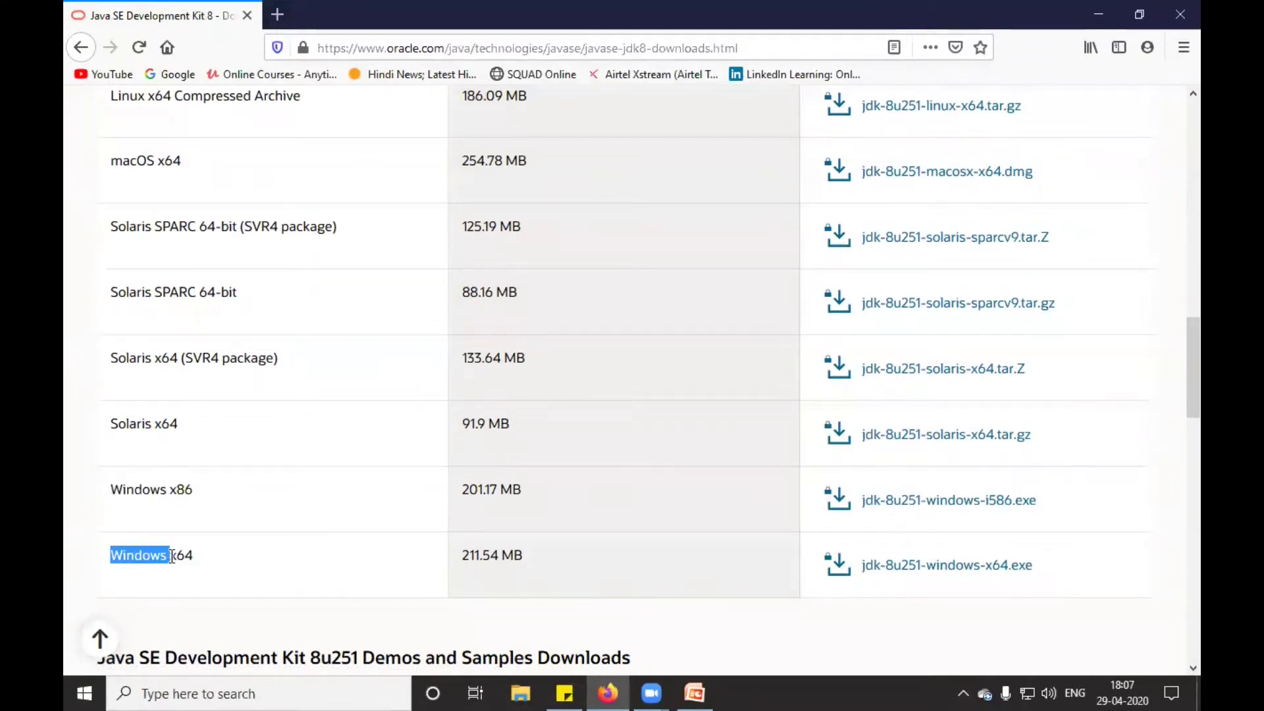
- Accept the Java SE license, request jdk-8u251-windows-x64.exe, and bring up File Explorer
{"action": "left_click", "coordinate": [911, 568]}
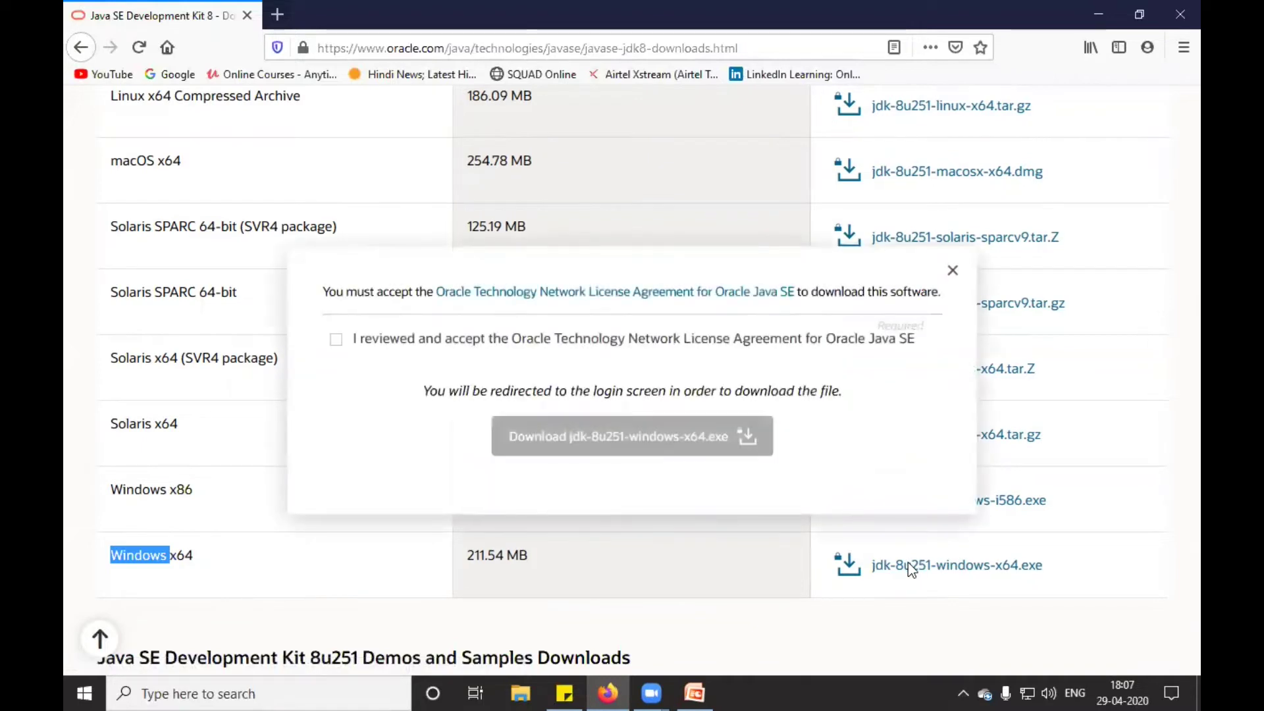
{"action": "left_click", "coordinate": [336, 340]}
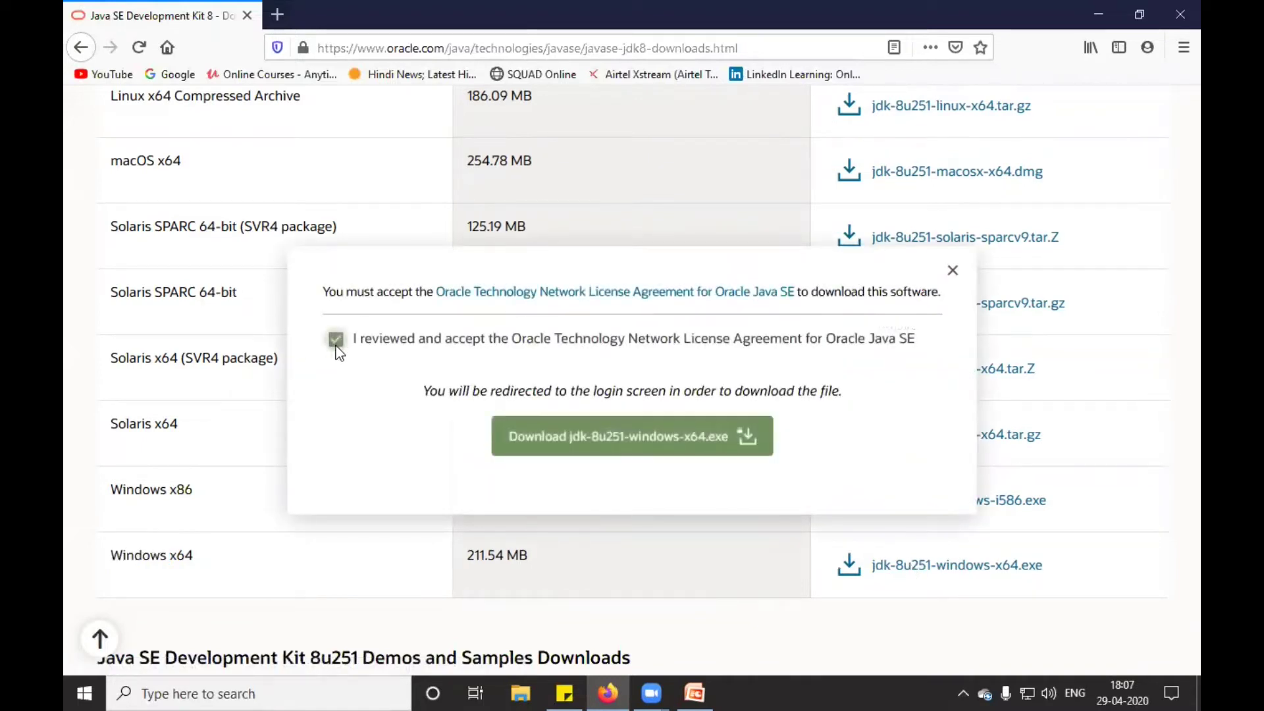
{"action": "left_click", "coordinate": [546, 439]}
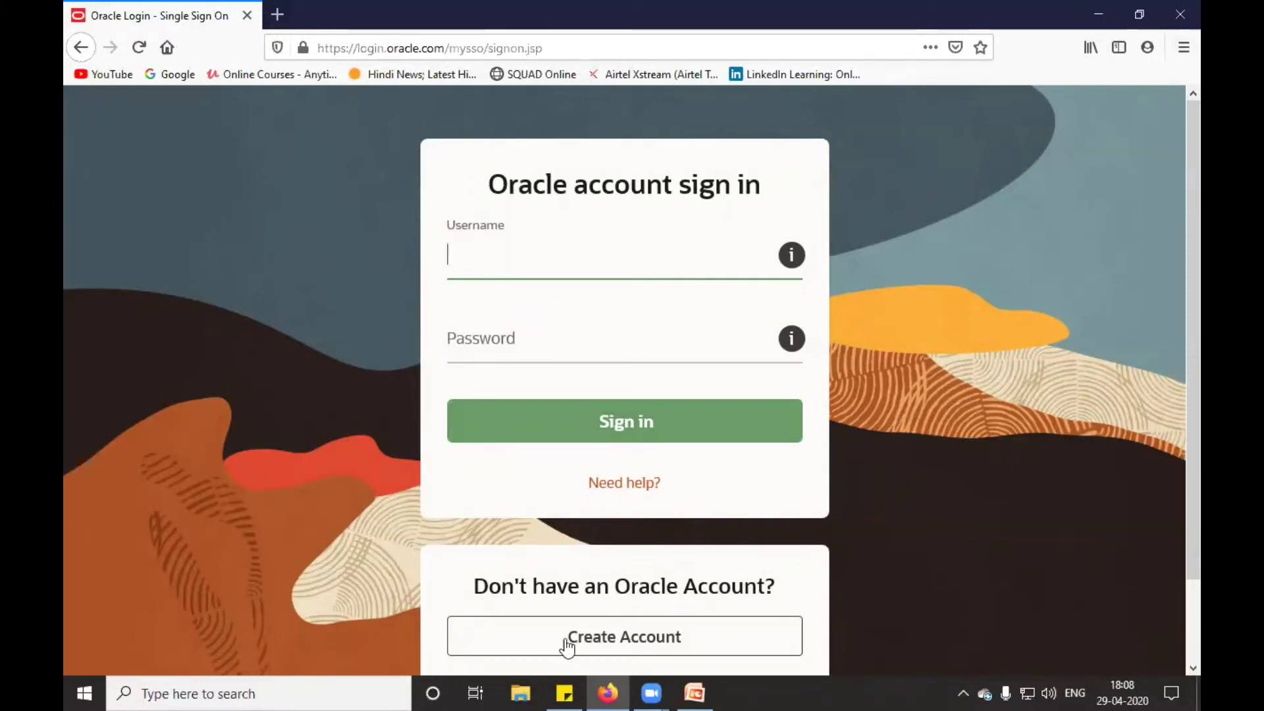
{"action": "left_click", "coordinate": [530, 691]}
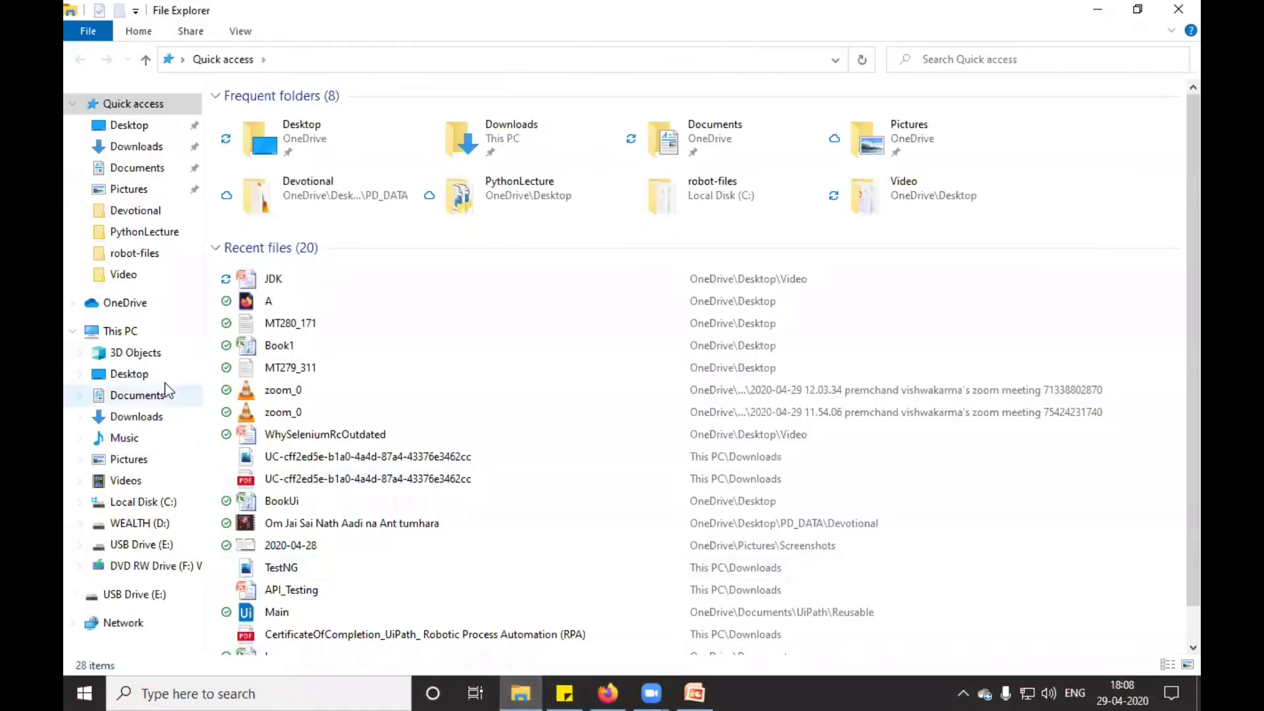
- Run the jdk-8u241-windows-x64 installer from Local Disk (C:)
{"action": "left_click", "coordinate": [146, 502]}
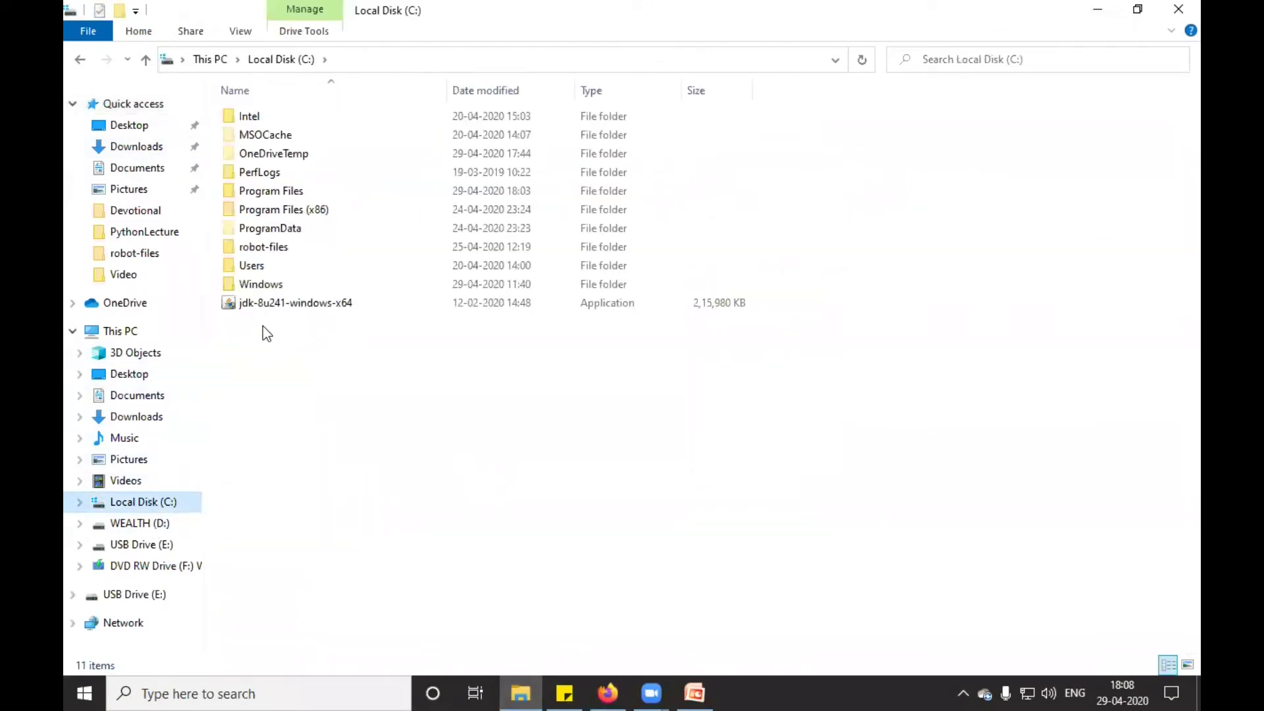
{"action": "mouse_move", "coordinate": [302, 307]}
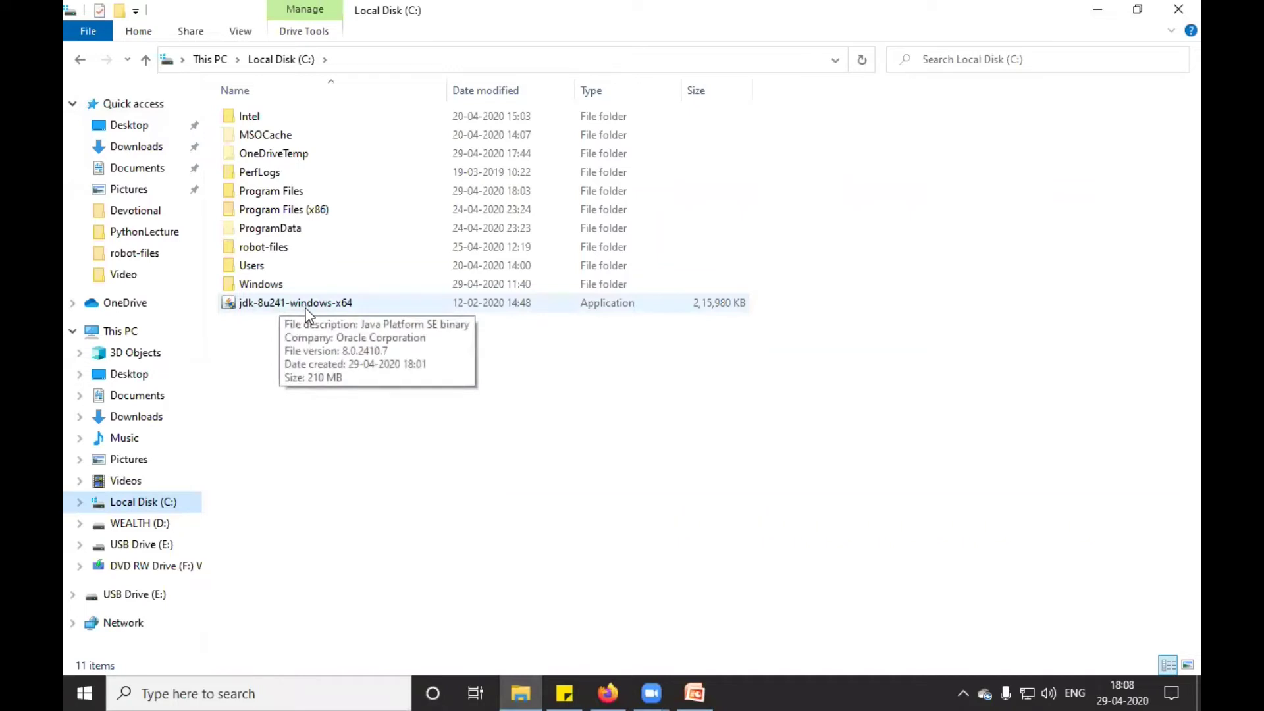
{"action": "double_click", "coordinate": [298, 308]}
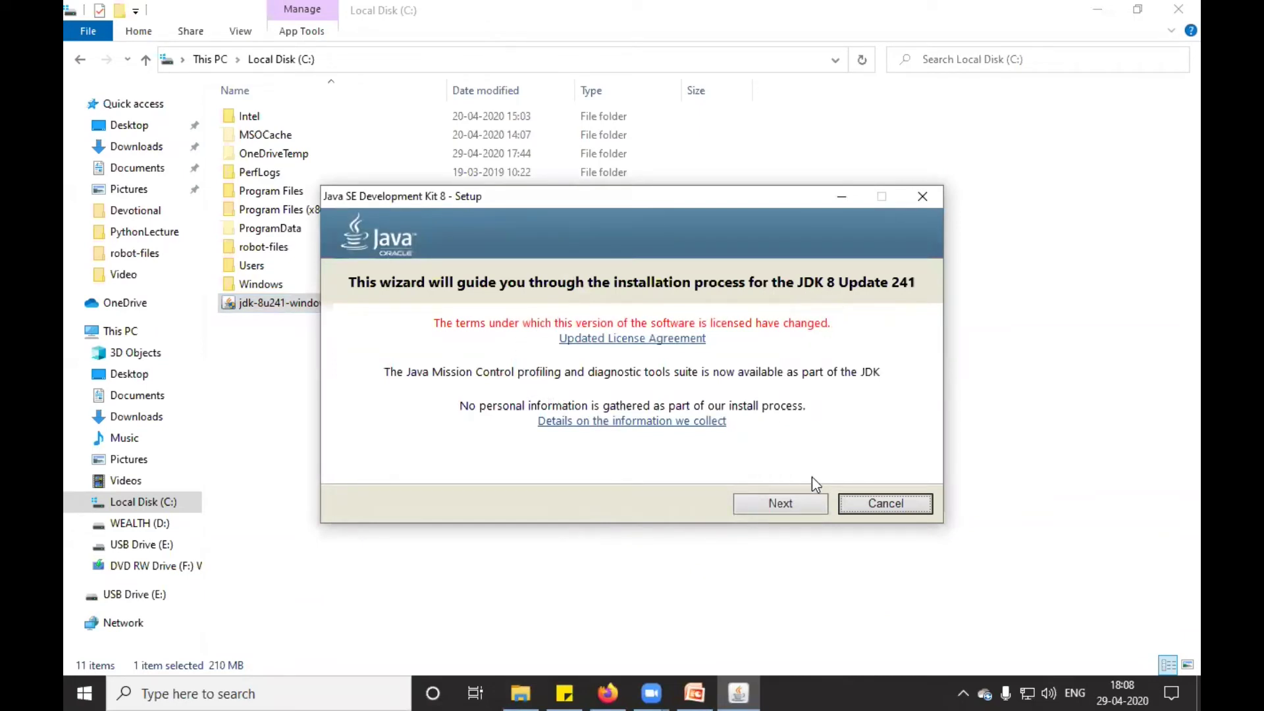
- Go past the welcome page, keeping default JDK features and C:\Program Files\Java\jdk1.8.0_241\
{"action": "left_click", "coordinate": [800, 509]}
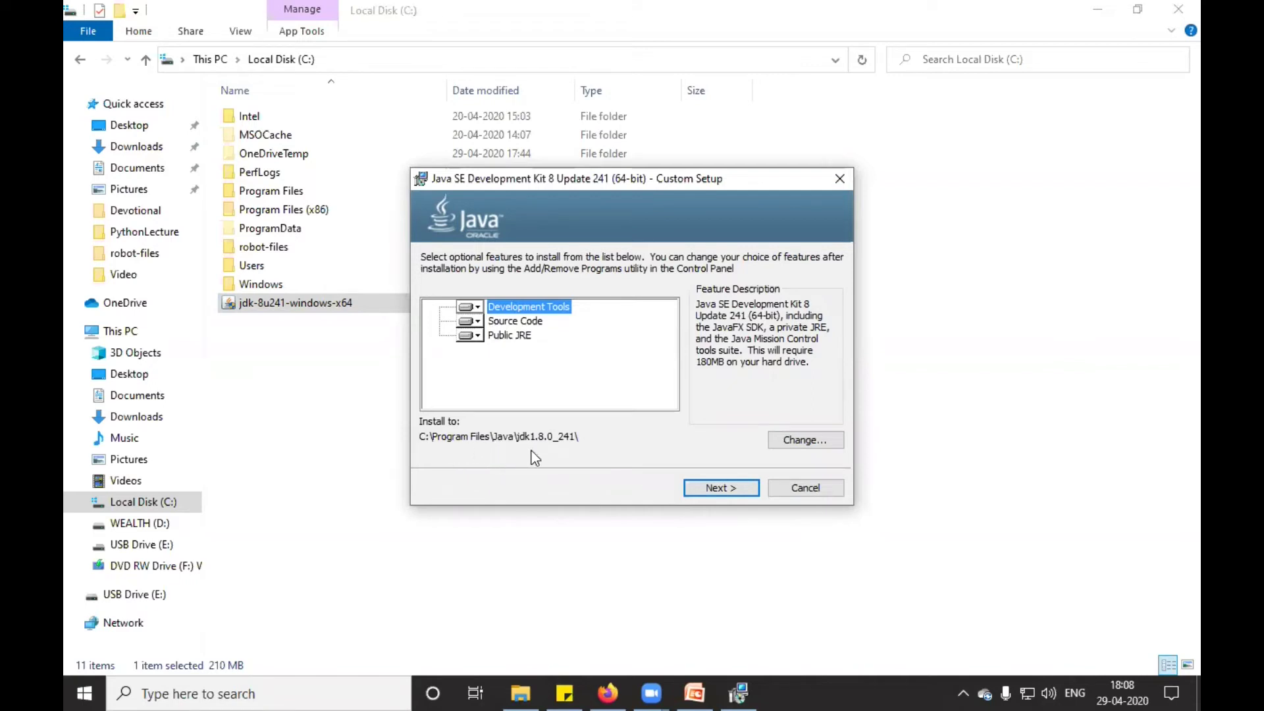
{"action": "left_click", "coordinate": [696, 485]}
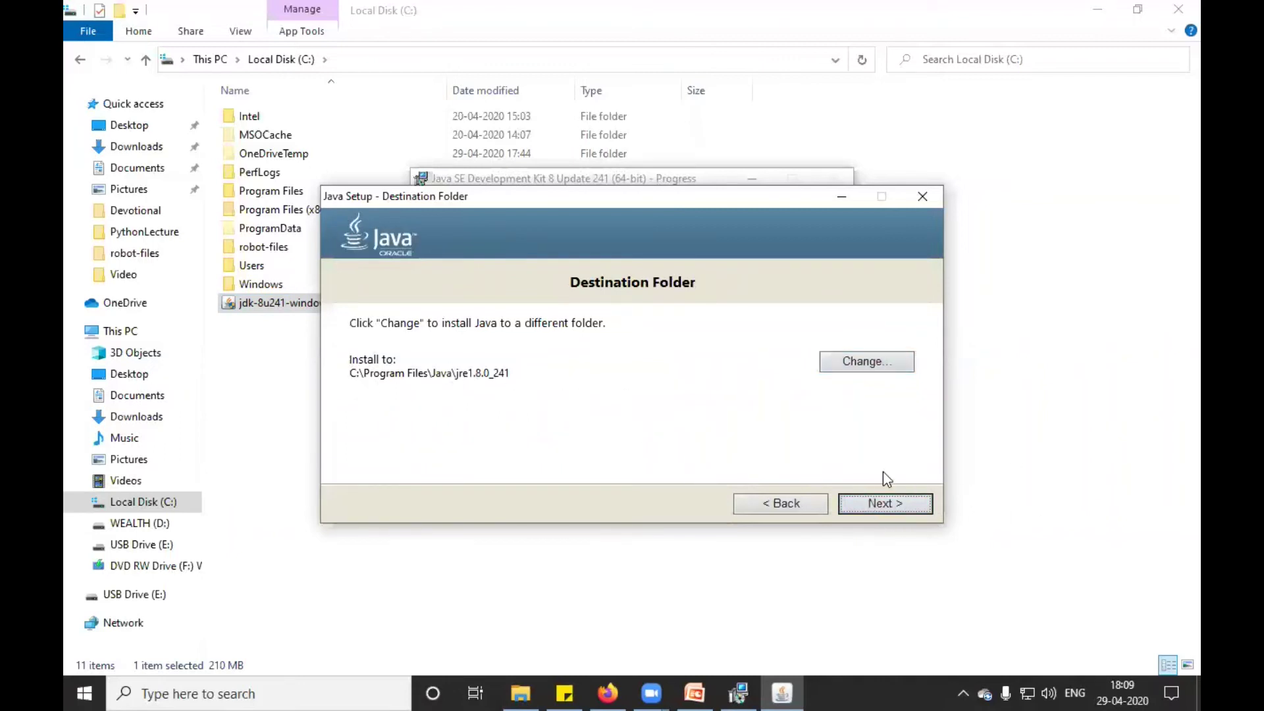
- Keep the JRE folder C:\Program Files\Java\jre1.8.0_241 and let the installation complete
{"action": "left_click", "coordinate": [920, 508]}
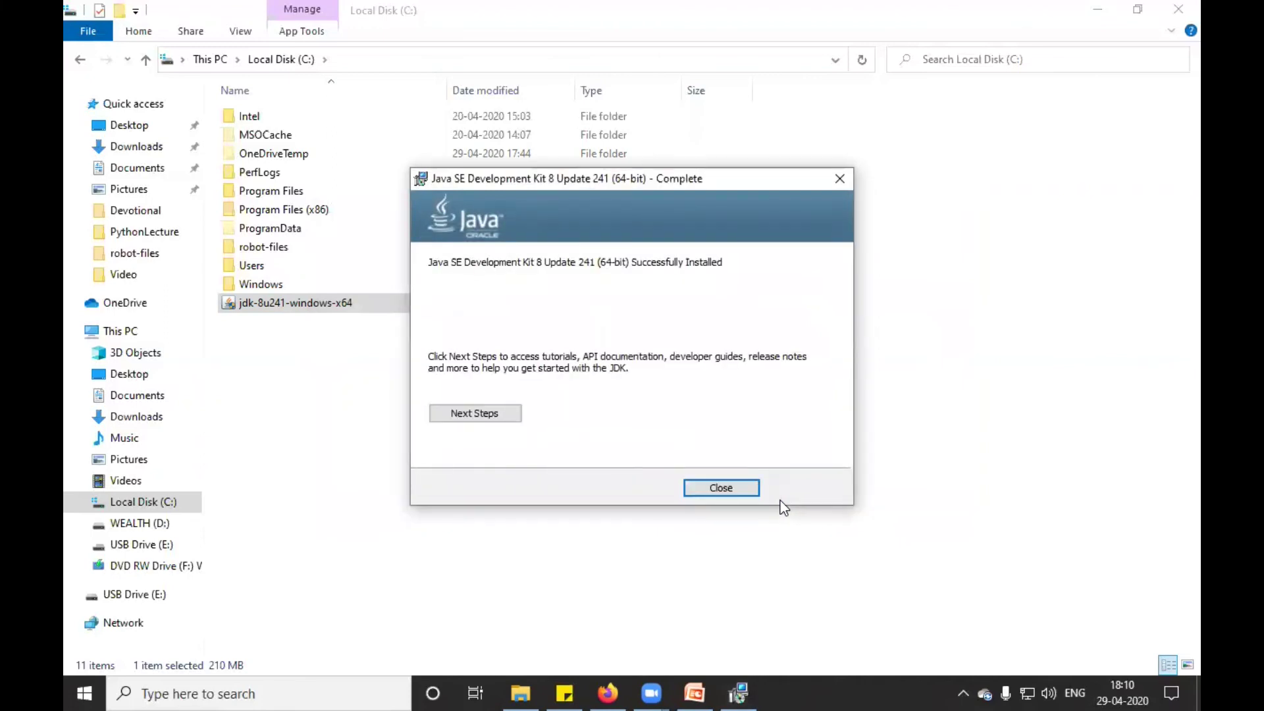
- Close the installer, open Command Prompt, and run 'java -version' to confirm 1.8.0_241
{"action": "left_click", "coordinate": [722, 489]}
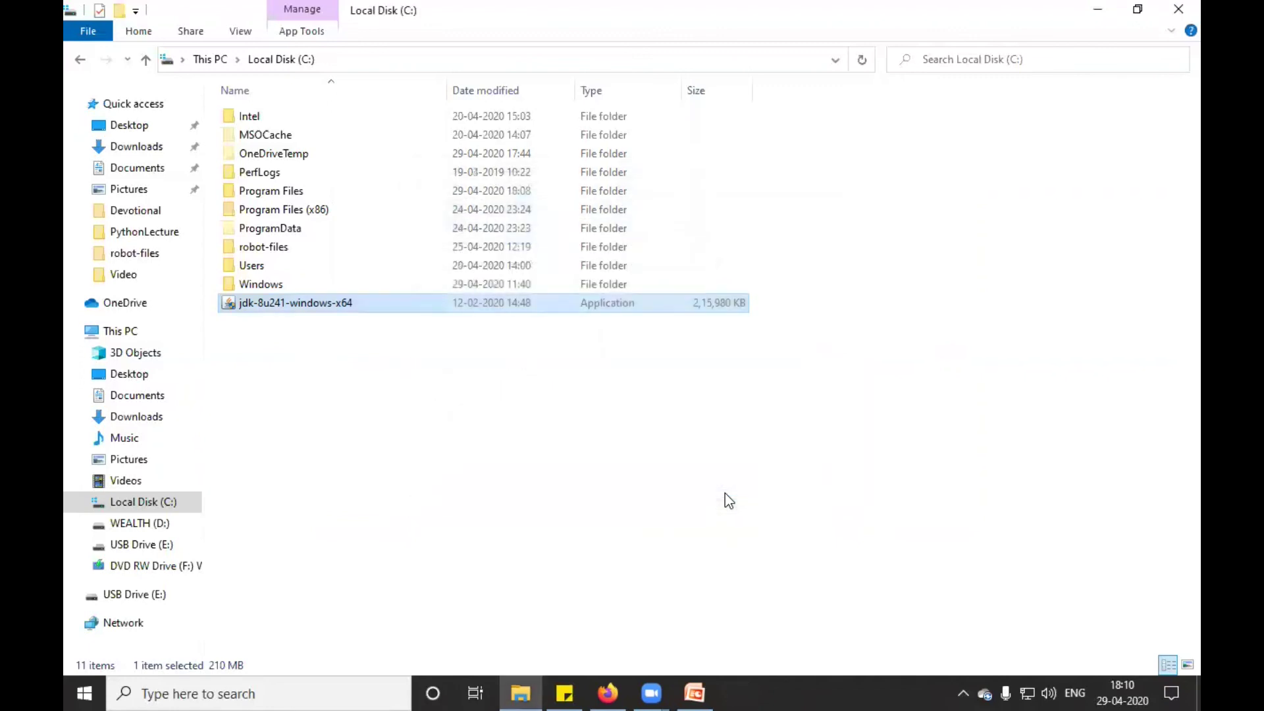
{"action": "left_click", "coordinate": [243, 692]}
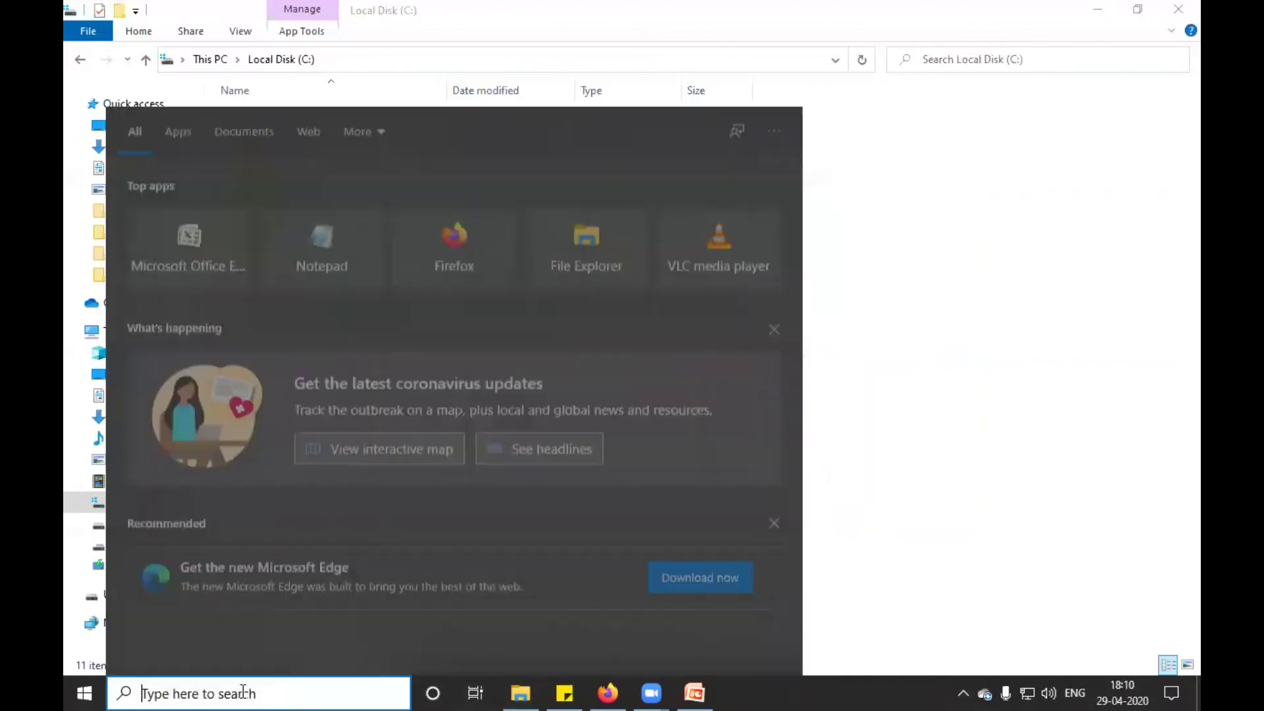
{"action": "type", "text": "cmd"}
{"action": "key", "text": "Return"}
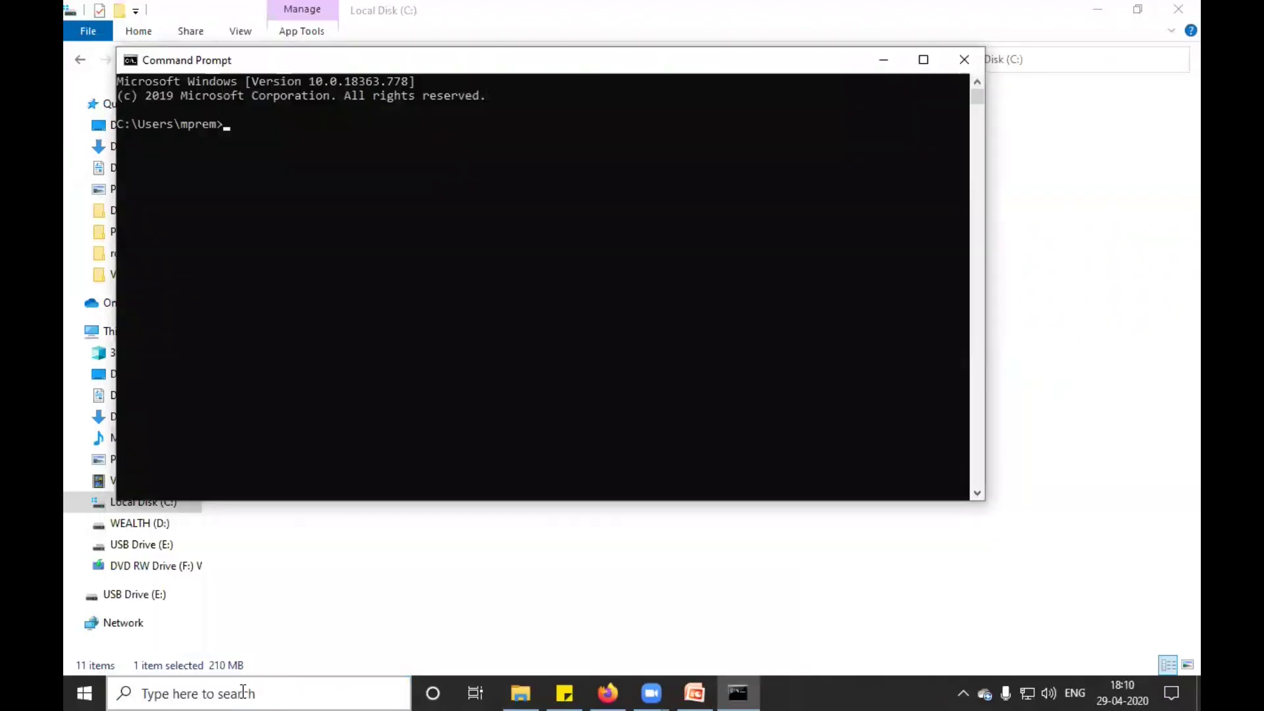
{"action": "type", "text": "-"}
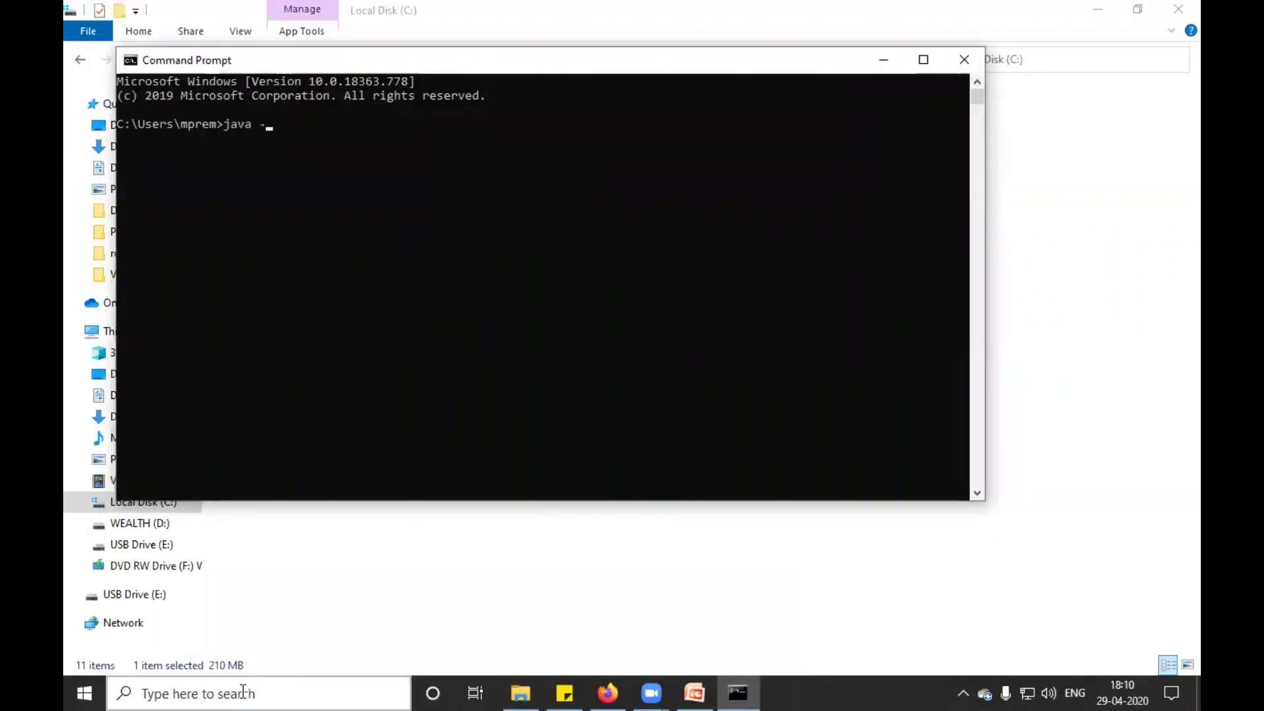
{"action": "type", "text": "version"}
{"action": "key", "text": "Return"}
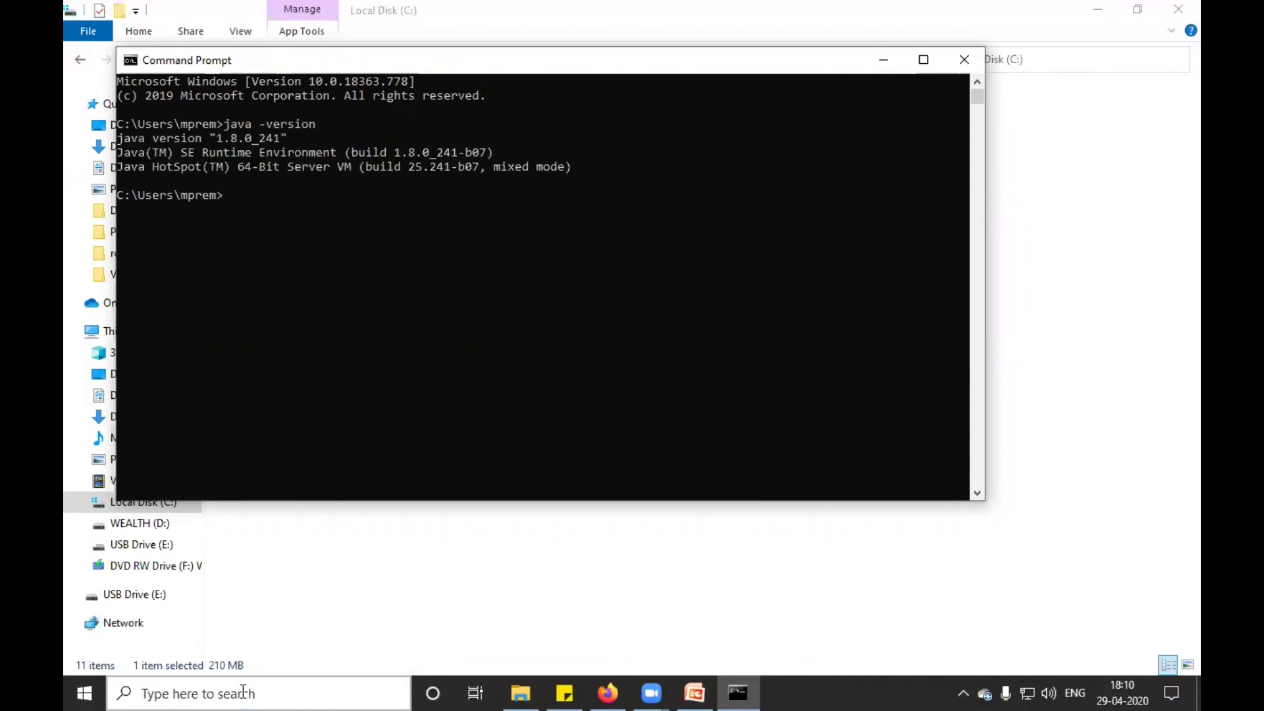